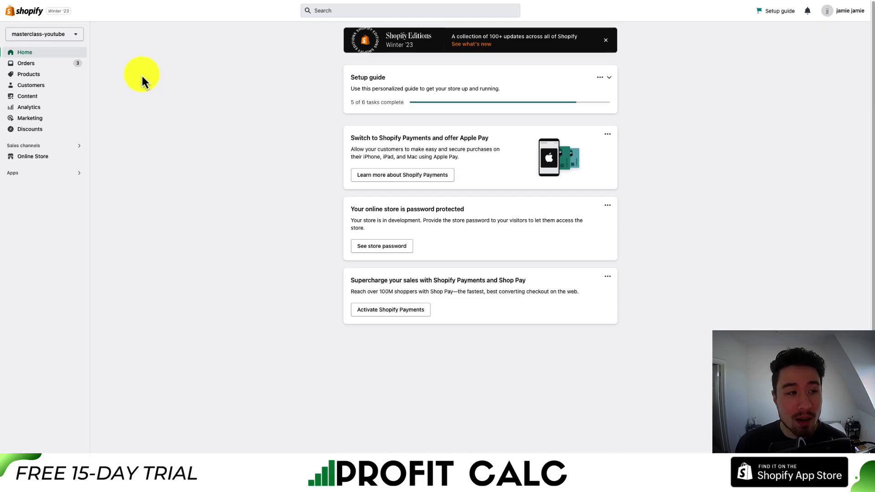
- Open the Orders page listing orders #1001–#1004
click(27, 63)
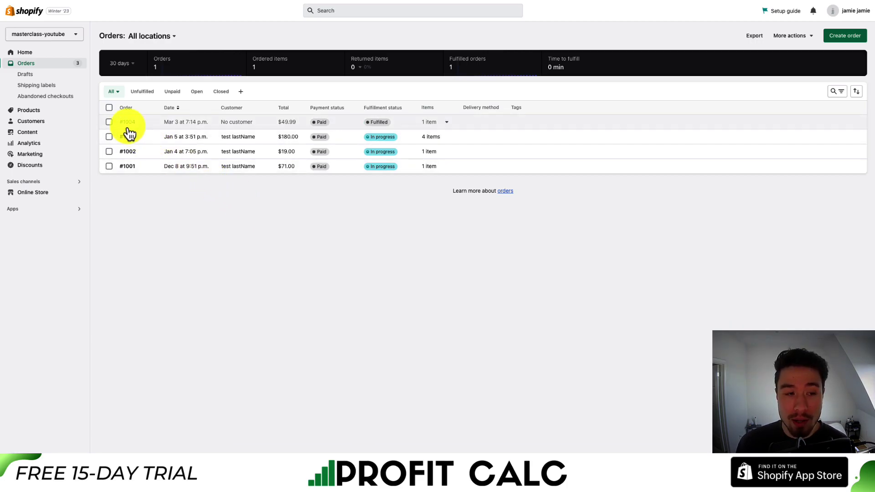
- Open order #1004, the paid $49.99 Outdoor Camping Bag order
click(145, 126)
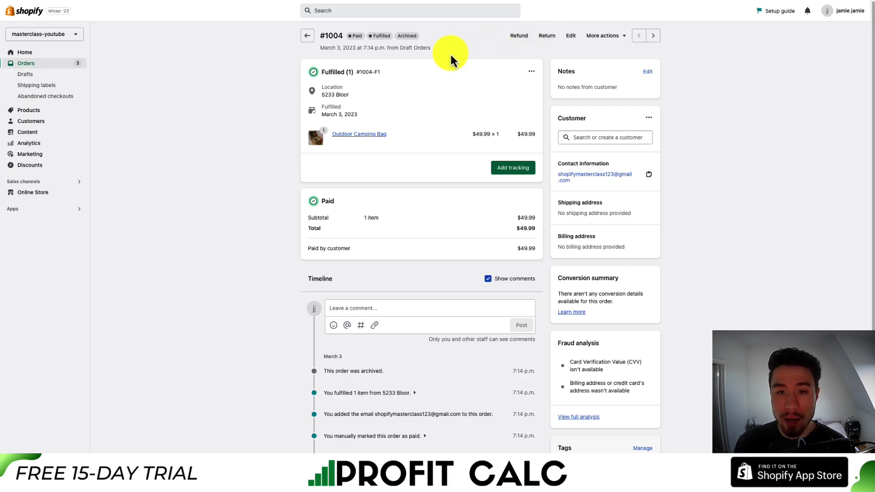
- Start a refund for #1004, setting the Outdoor Camping Bag quantity to 1, then back to 0
click(515, 38)
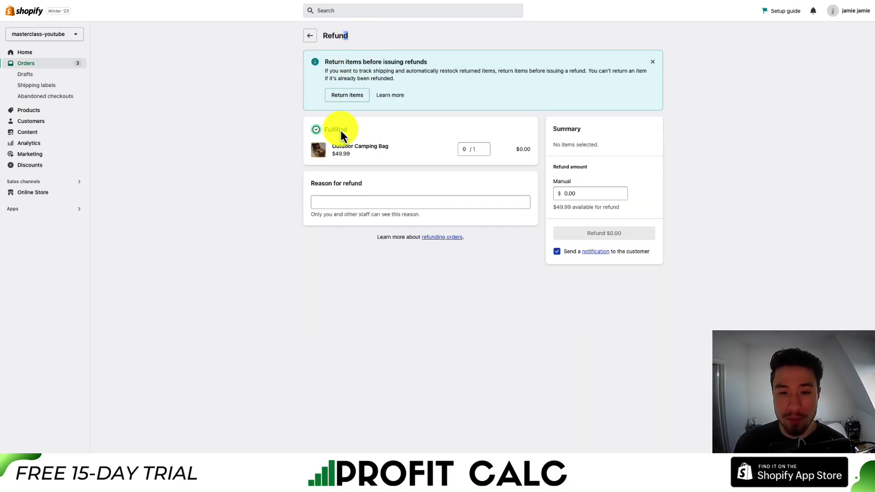
drag(339, 137, 382, 145)
click(382, 145)
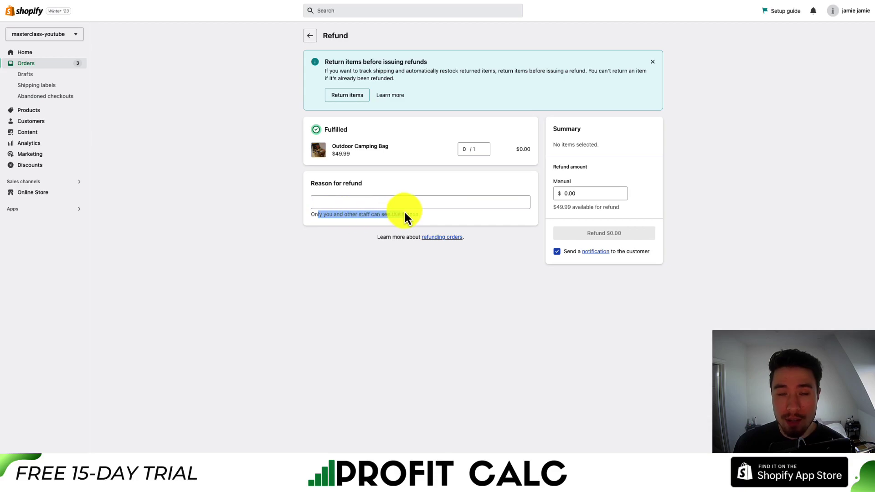
click(468, 150)
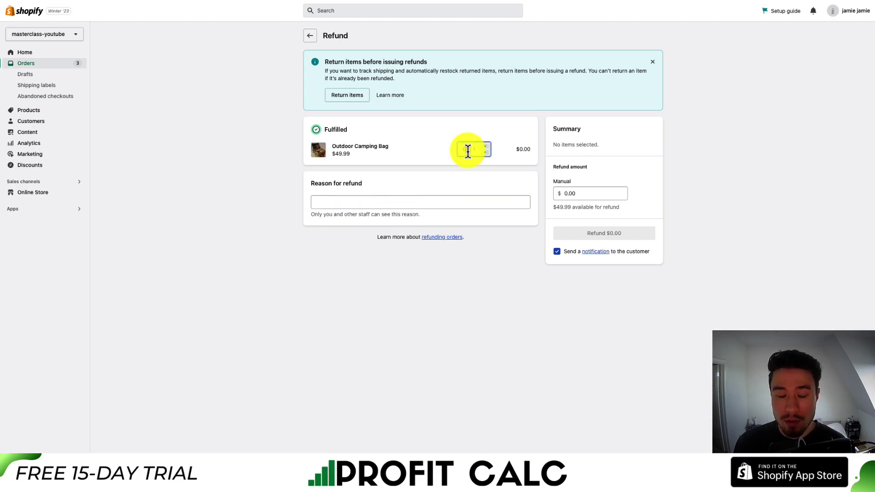
click(459, 193)
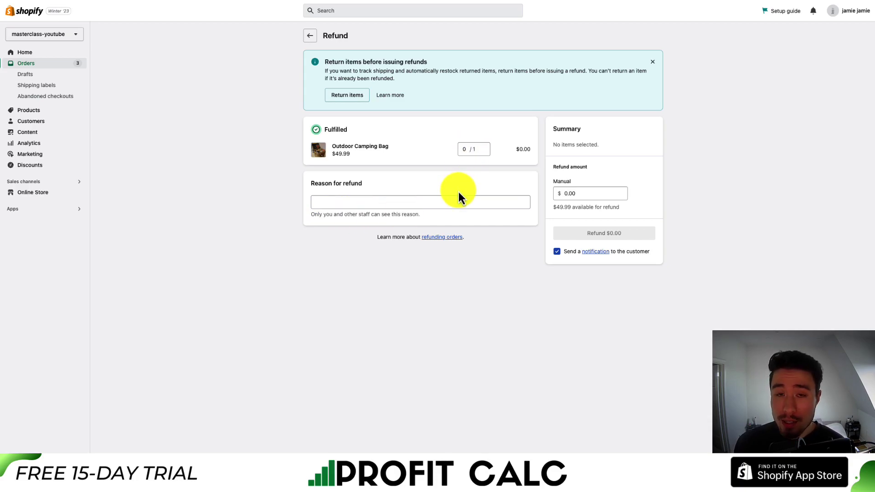
click(485, 147)
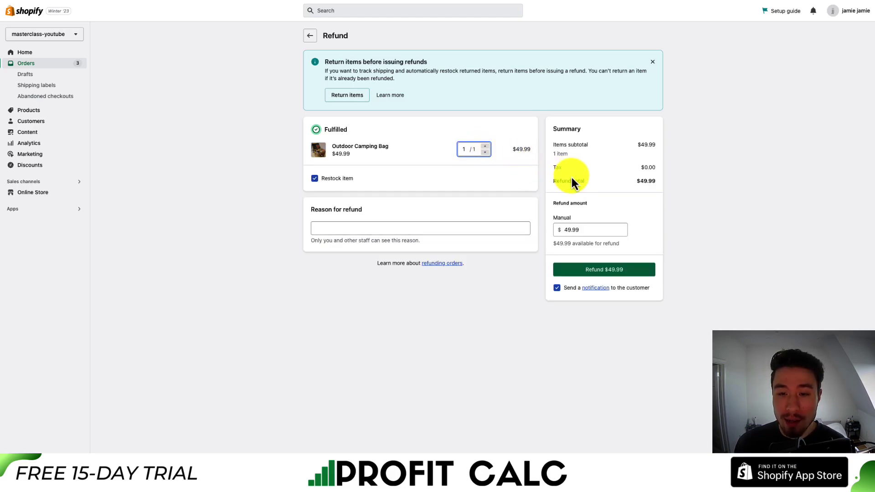
click(565, 206)
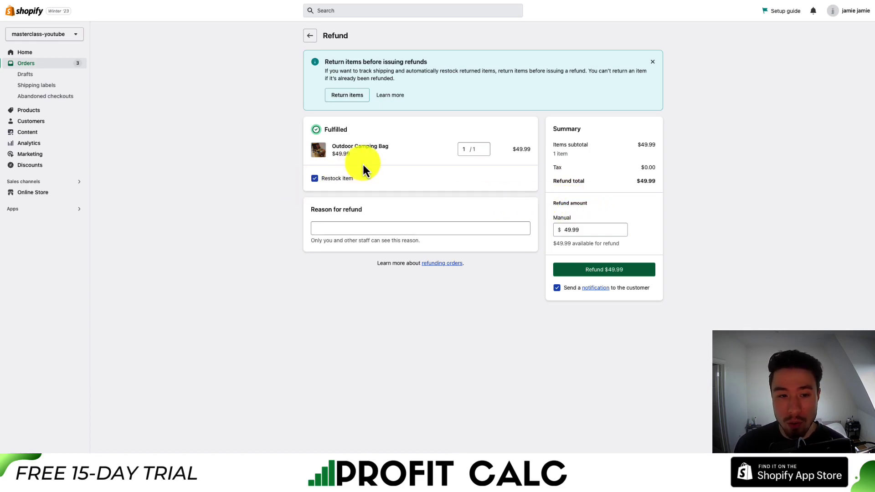
click(485, 152)
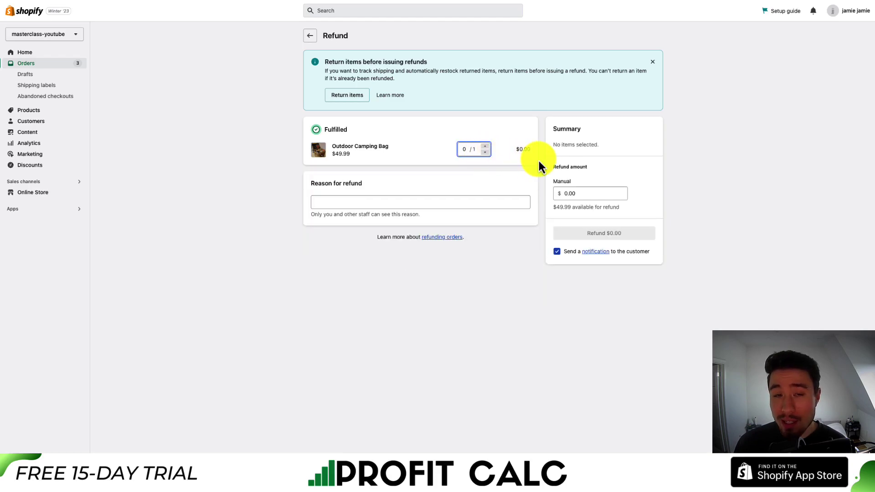
- Enter a $5.00 manual refund amount, leaving 'Send a notification' switched on
click(564, 167)
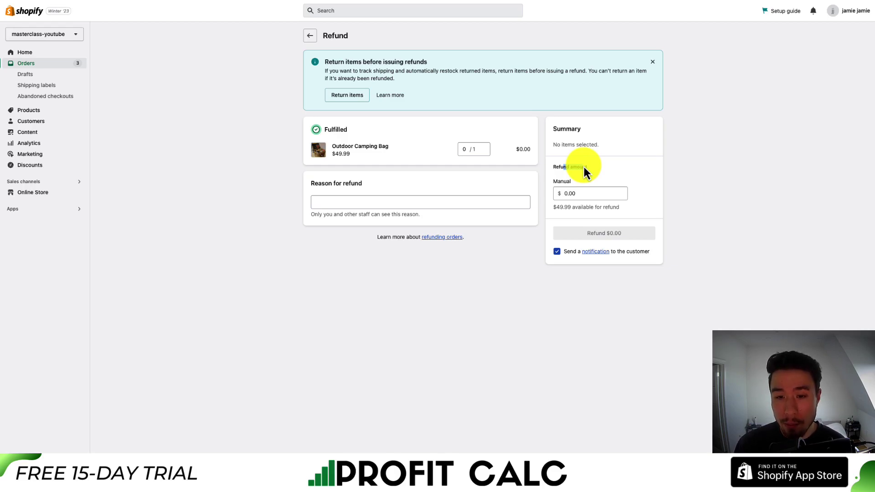
key(Tab)
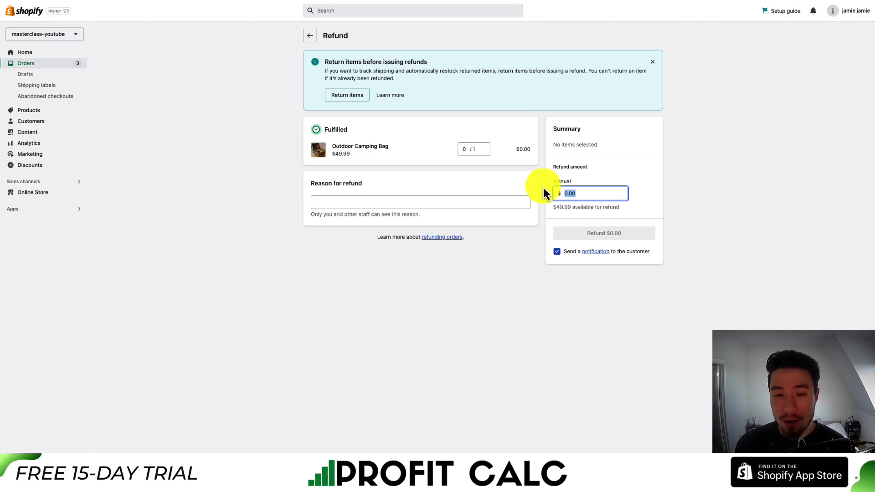
text(5)
click(554, 273)
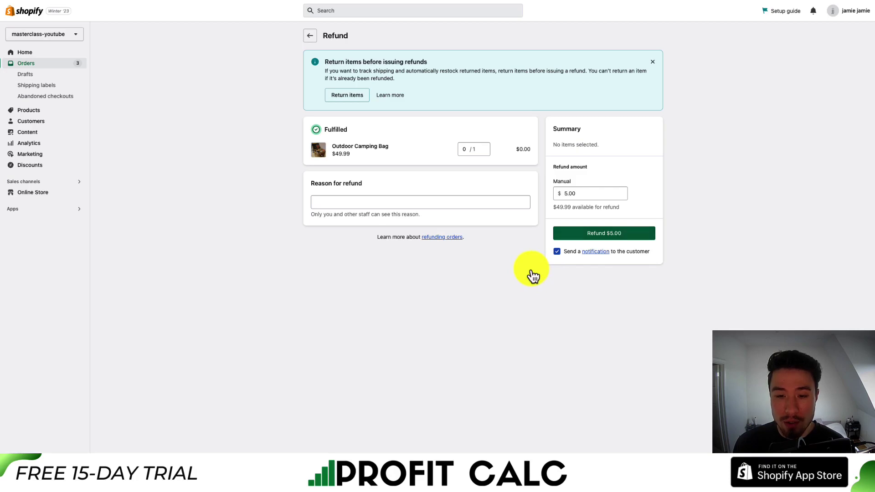
click(557, 252)
click(557, 252)
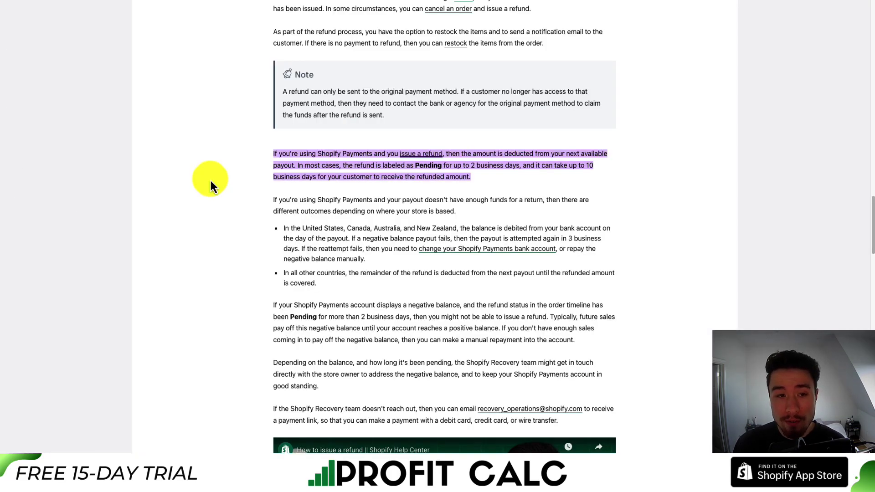
- Highlight the refund article's lines on original payment method, payout deductions and arrival time
drag(354, 92, 450, 92)
click(345, 154)
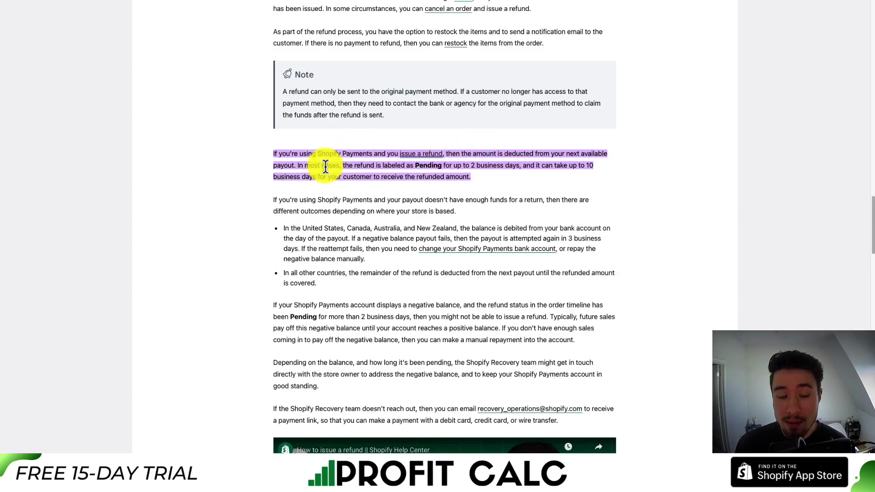
drag(355, 166, 487, 165)
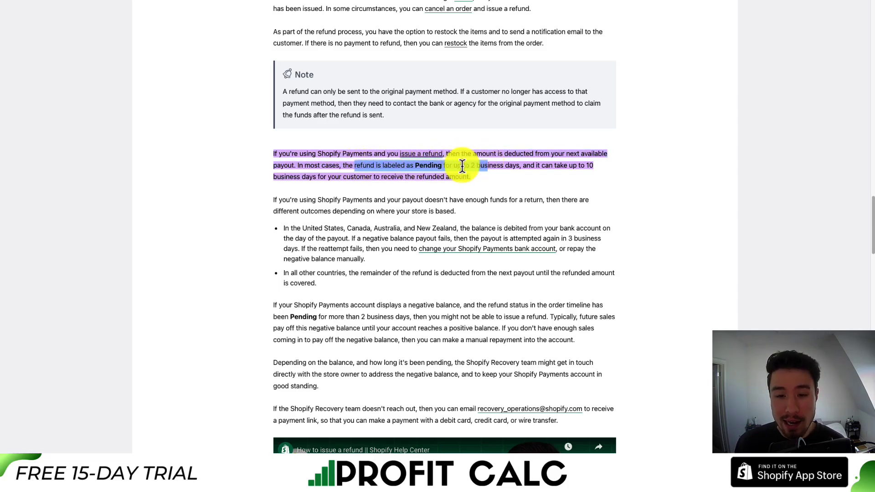
drag(273, 177, 368, 176)
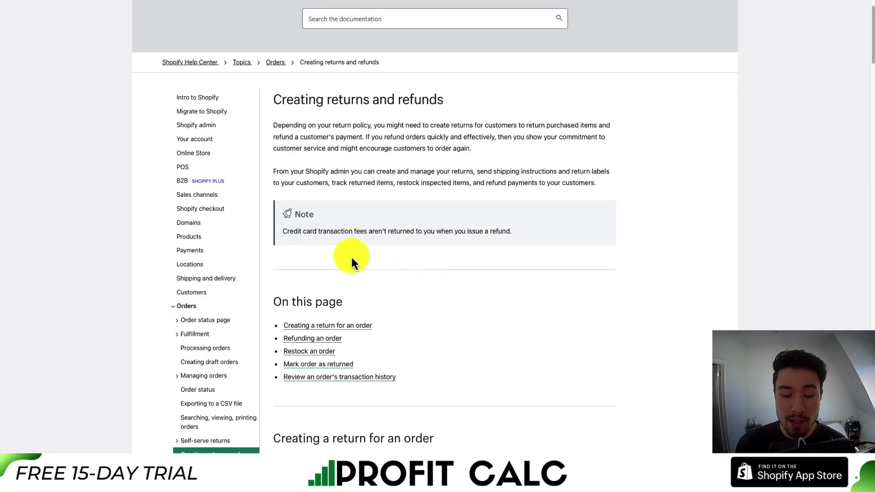
- Highlight the note that credit card fees aren't returned, then return to the article top
drag(289, 230, 383, 231)
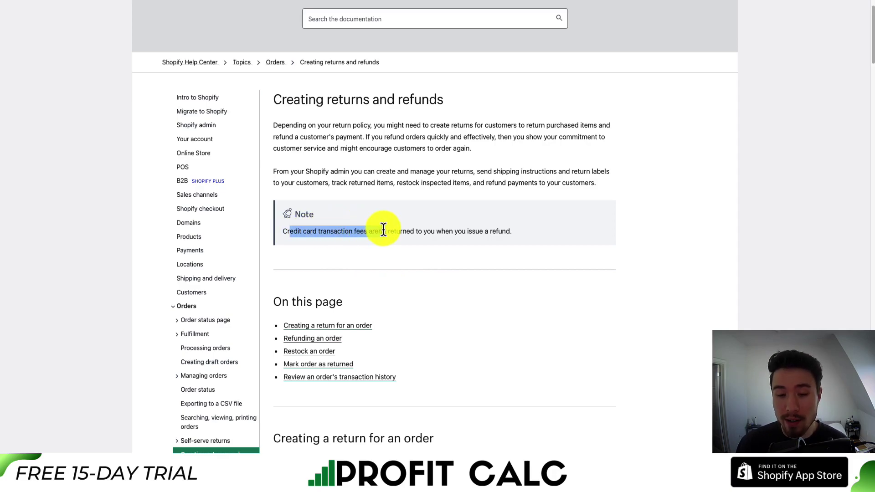
scroll(383, 230, down, 1)
drag(383, 231, 529, 195)
click(287, 193)
click(530, 192)
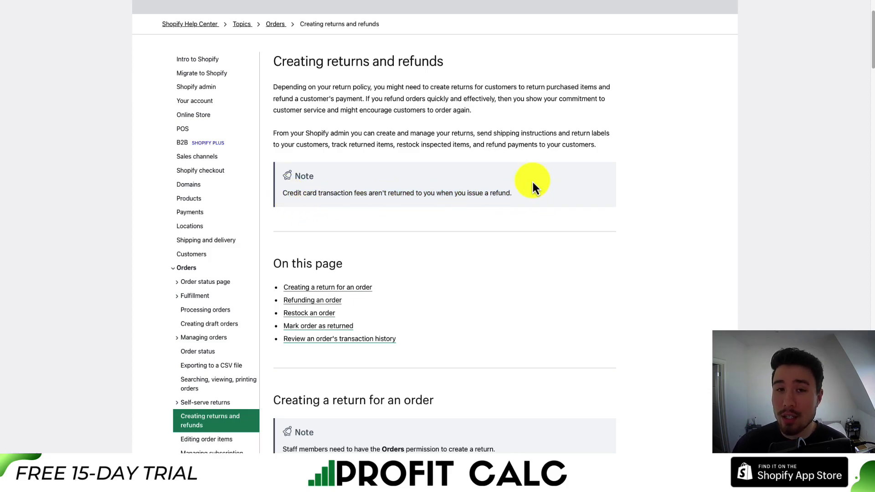
scroll(532, 180, up, 2)
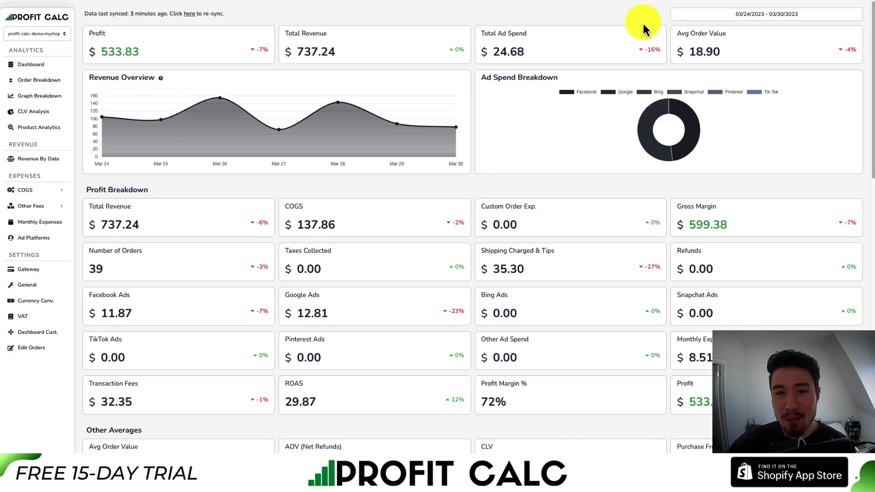
- Set the Profit Calc date range to 03/01/2023 – 03/30/2023 and scroll through the figures
mouse_move(759, 37)
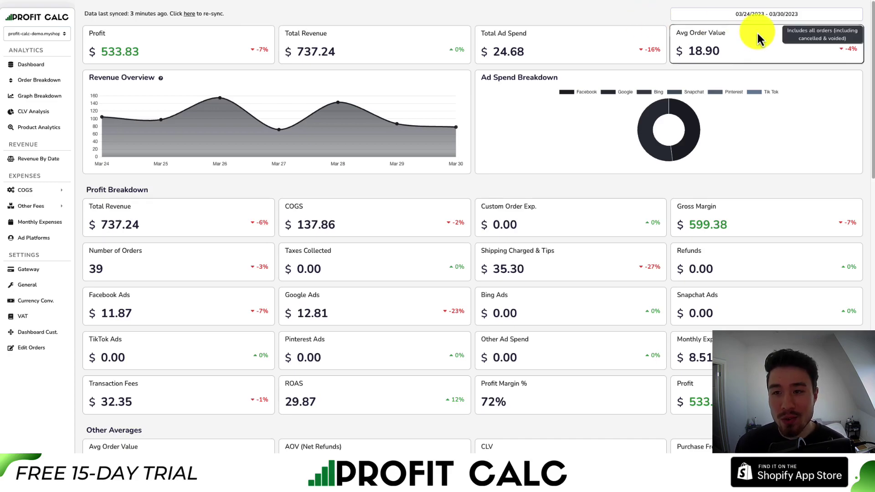
click(753, 14)
click(821, 42)
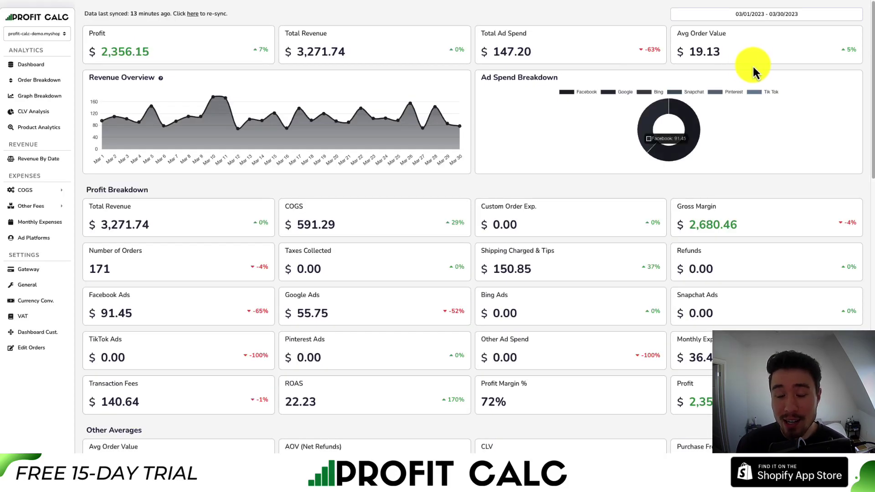
drag(871, 58, 830, 109)
scroll(829, 109, up, 3)
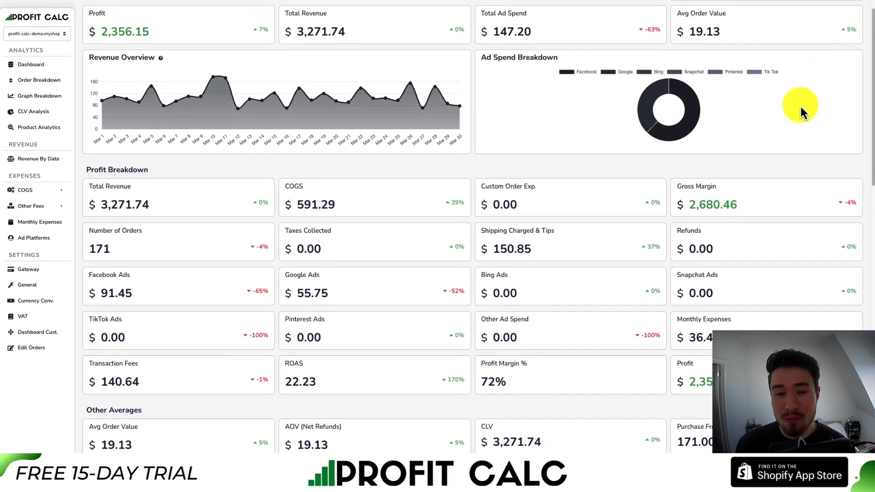
scroll(771, 165, up, 1)
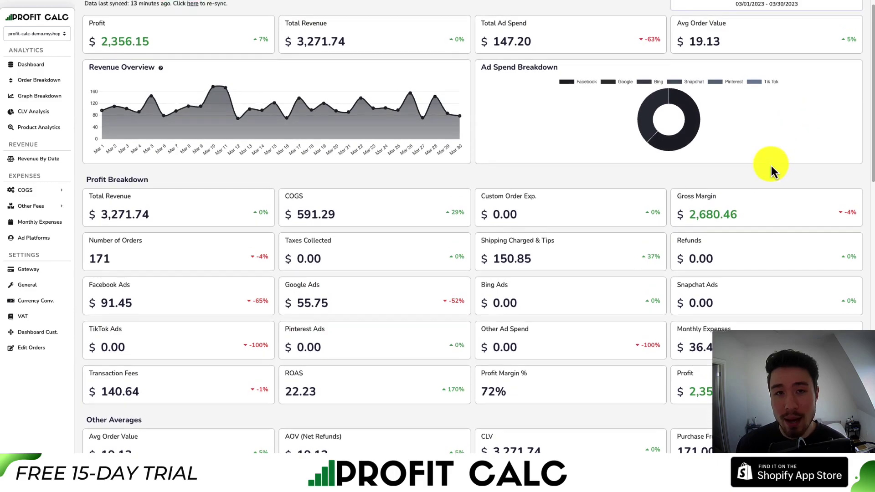